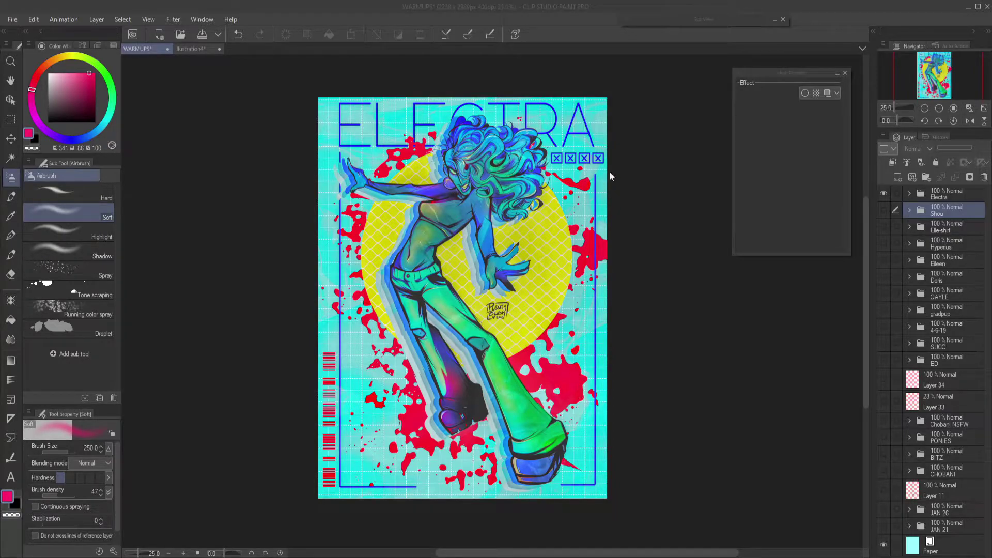
- Switch to the Illustration4 canvas and paint a large pink X across it with the Soft airbrush at size 500
left_click(190, 49)
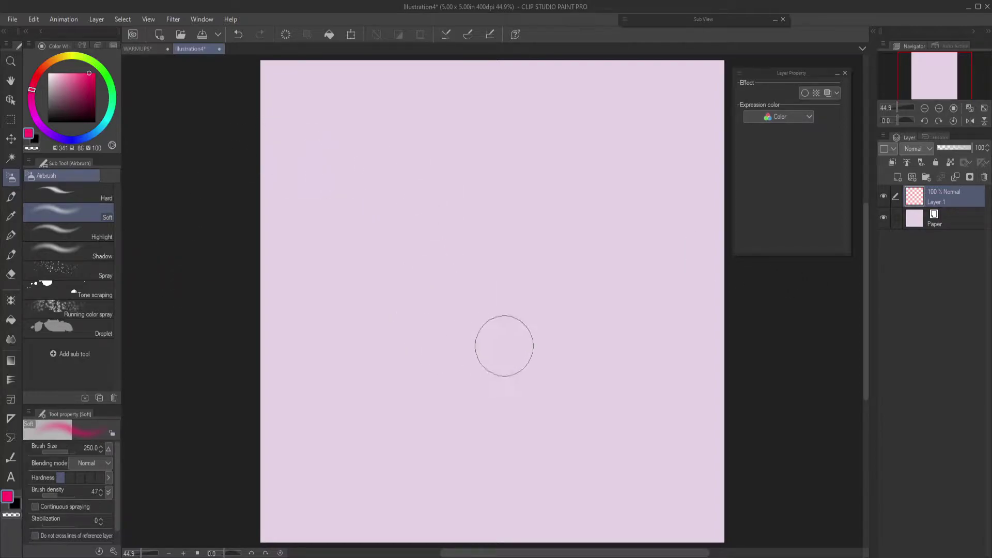
key("bracketright")
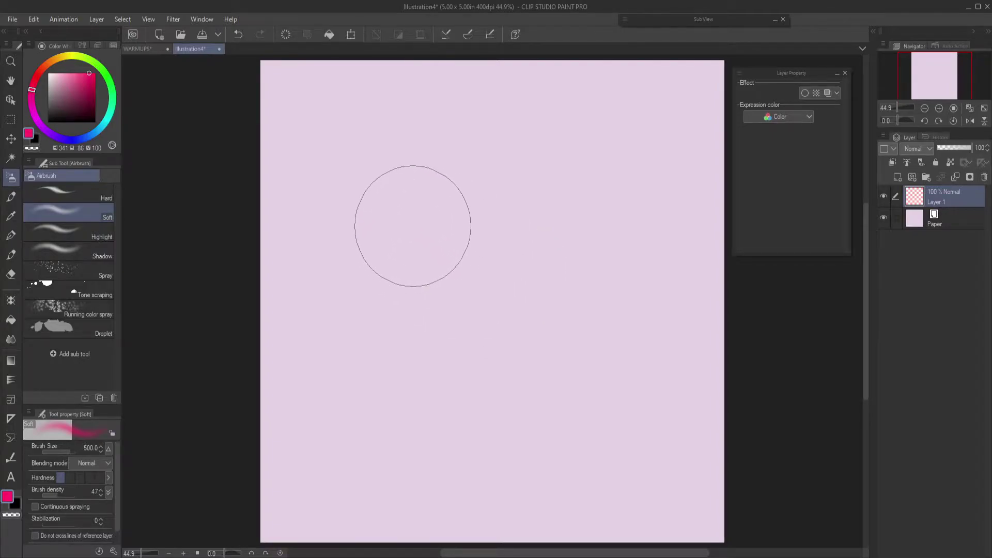
left_click_drag(373, 176, 641, 439)
mouse_move(594, 178)
left_mouse_down()
mouse_move(455, 368)
mouse_move(417, 399)
mouse_move(590, 155)
left_mouse_up()
mouse_move(393, 160)
left_mouse_down()
mouse_move(476, 262)
mouse_move(664, 450)
left_mouse_up()
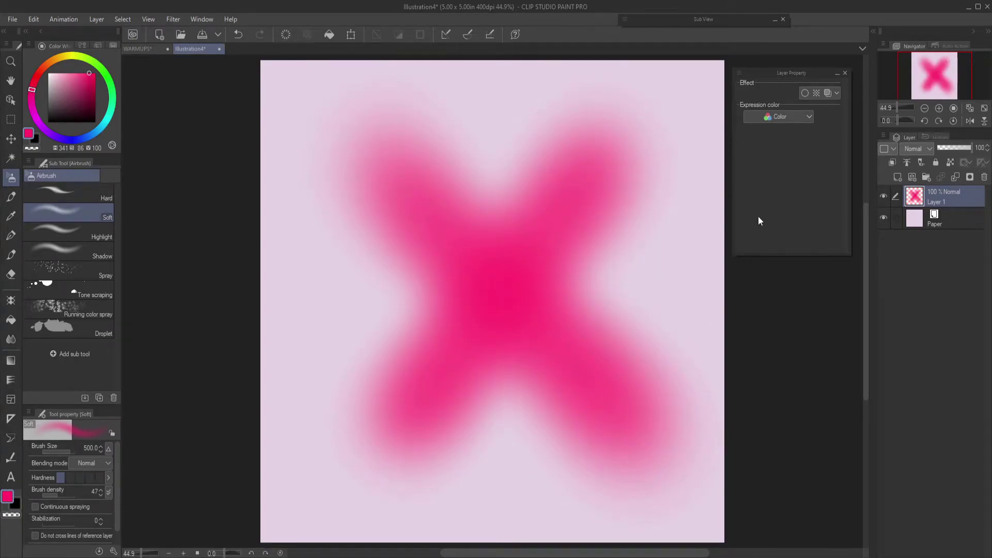
- Change Layer 1's expression color to Monochrome and set its alpha threshold to 112
left_click(803, 118)
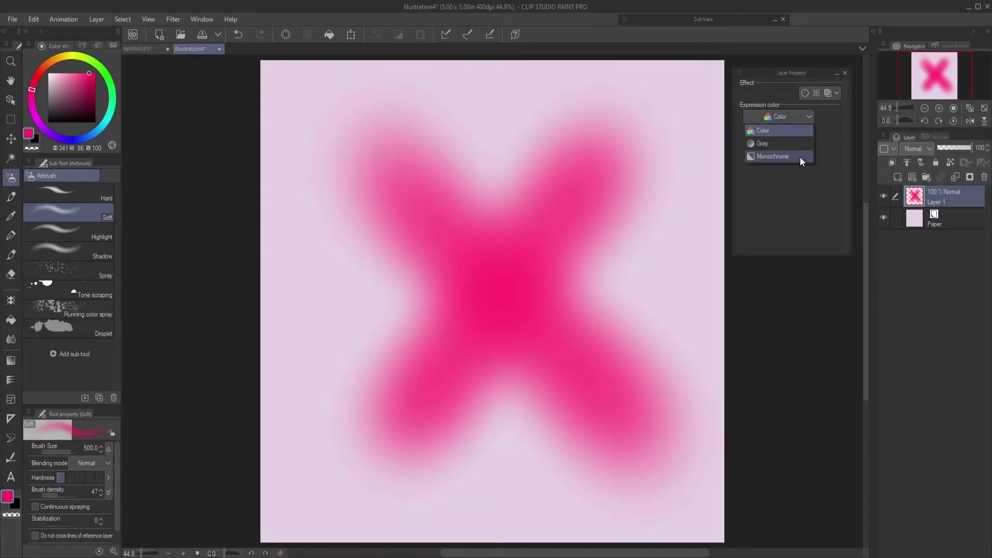
left_click(507, 204)
left_click(774, 156)
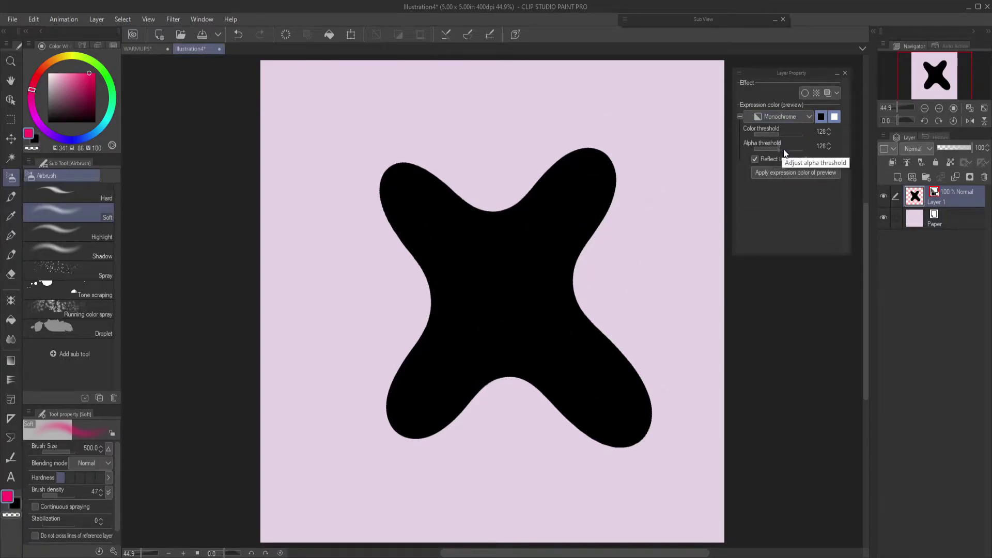
mouse_move(787, 148)
left_mouse_down()
mouse_move(764, 149)
mouse_move(790, 150)
mouse_move(777, 150)
left_mouse_up()
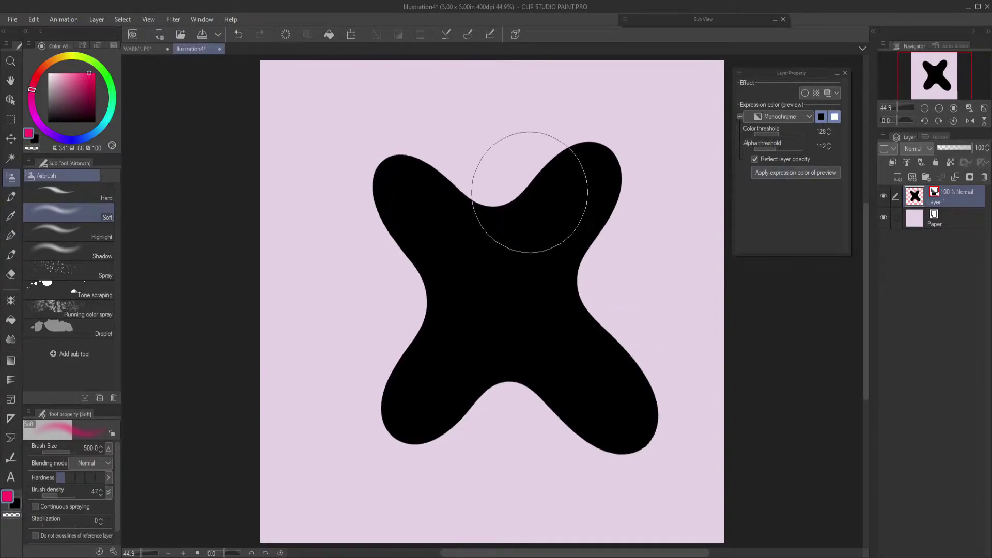
- Fill out the X into a large blob with the Soft airbrush and splatter its edges with the Spray airbrush
mouse_move(478, 255)
left_mouse_down()
mouse_move(478, 178)
mouse_move(487, 159)
mouse_move(465, 233)
mouse_move(532, 111)
mouse_move(528, 288)
mouse_move(629, 160)
mouse_move(612, 294)
mouse_move(658, 383)
mouse_move(470, 383)
mouse_move(470, 470)
mouse_move(465, 310)
mouse_move(377, 243)
mouse_move(357, 295)
mouse_move(443, 327)
mouse_move(357, 357)
mouse_move(496, 306)
mouse_move(647, 178)
mouse_move(549, 183)
left_mouse_up()
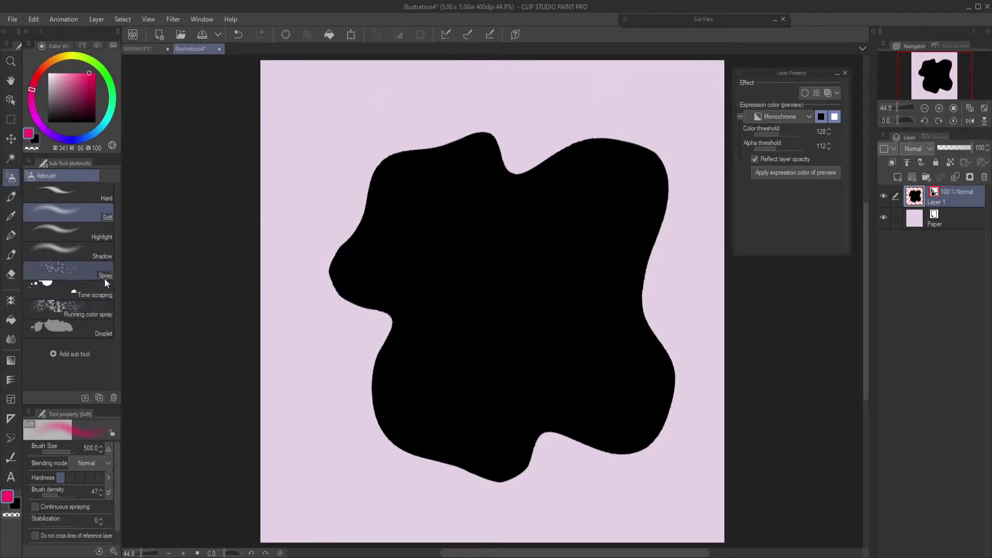
left_click(77, 270)
mouse_move(370, 184)
left_mouse_down()
mouse_move(375, 206)
mouse_move(385, 201)
mouse_move(389, 213)
mouse_move(378, 202)
mouse_move(363, 210)
mouse_move(373, 182)
mouse_move(351, 134)
mouse_move(386, 201)
mouse_move(365, 237)
mouse_move(394, 176)
mouse_move(441, 143)
mouse_move(493, 152)
mouse_move(452, 102)
mouse_move(454, 126)
mouse_move(497, 162)
mouse_move(538, 162)
mouse_move(610, 139)
mouse_move(636, 146)
mouse_move(632, 200)
mouse_move(652, 232)
mouse_move(633, 216)
mouse_move(571, 254)
mouse_move(657, 311)
mouse_move(642, 260)
mouse_move(664, 303)
mouse_move(689, 305)
mouse_move(685, 264)
mouse_move(662, 271)
mouse_move(653, 308)
mouse_move(662, 345)
mouse_move(646, 241)
mouse_move(635, 323)
mouse_move(678, 366)
mouse_move(629, 466)
mouse_move(591, 481)
mouse_move(527, 416)
mouse_move(496, 448)
mouse_move(464, 434)
mouse_move(386, 431)
mouse_move(430, 452)
mouse_move(391, 393)
mouse_move(321, 413)
mouse_move(327, 420)
mouse_move(351, 348)
mouse_move(388, 295)
mouse_move(388, 285)
mouse_move(375, 305)
mouse_move(311, 266)
mouse_move(378, 321)
mouse_move(375, 468)
mouse_move(454, 445)
mouse_move(476, 462)
mouse_move(446, 395)
left_mouse_up()
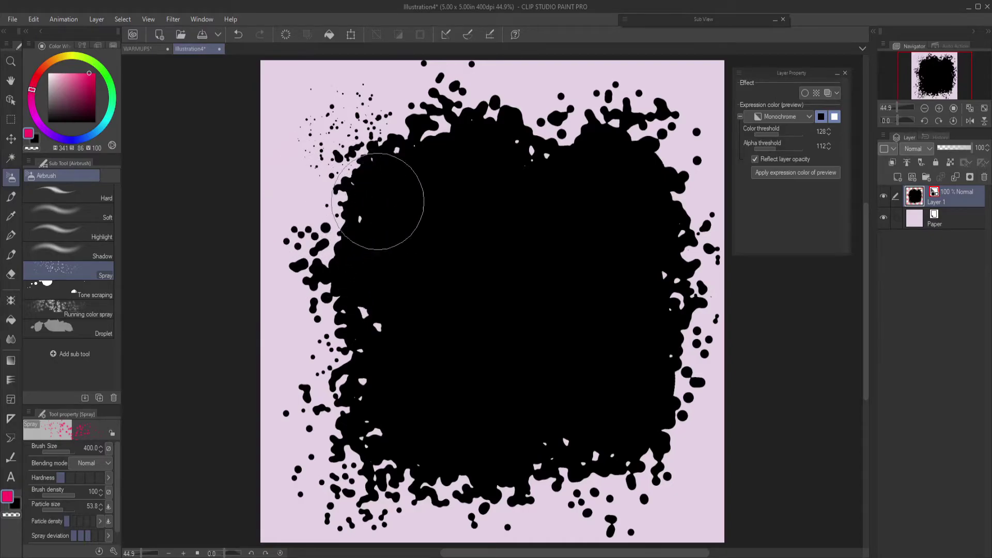
- Erode the blob's edges with the Spray airbrush in transparent color, and erase and repaint its upper-left area with the Soft airbrush
left_click(33, 149)
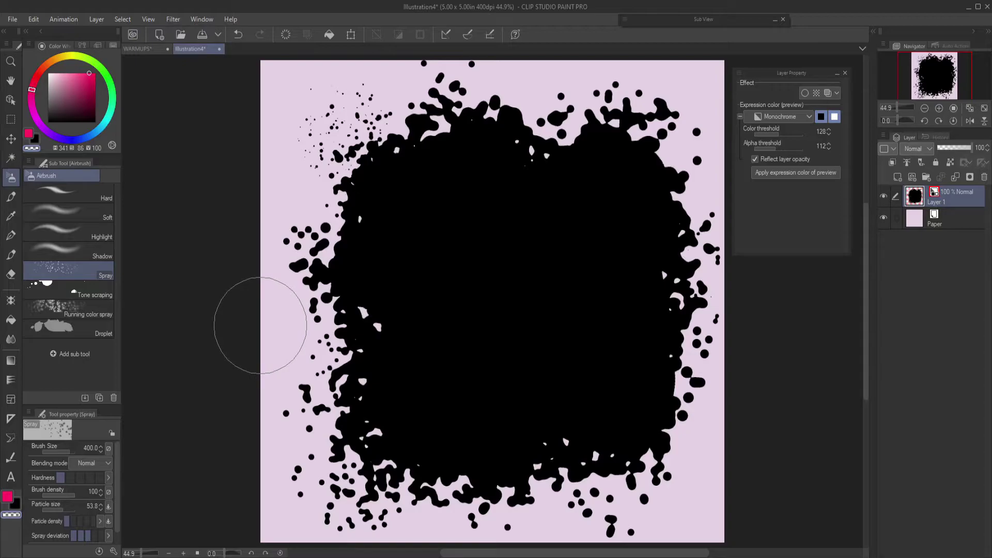
mouse_move(276, 235)
left_mouse_down()
mouse_move(379, 165)
mouse_move(331, 207)
mouse_move(324, 191)
mouse_move(309, 190)
mouse_move(337, 212)
mouse_move(347, 198)
mouse_move(356, 205)
mouse_move(355, 192)
mouse_move(367, 202)
mouse_move(346, 208)
mouse_move(356, 210)
mouse_move(324, 176)
mouse_move(380, 213)
mouse_move(393, 181)
mouse_move(495, 98)
mouse_move(524, 117)
mouse_move(521, 126)
mouse_move(491, 124)
mouse_move(483, 174)
mouse_move(496, 154)
mouse_move(584, 106)
mouse_move(641, 108)
mouse_move(662, 139)
mouse_move(675, 168)
mouse_move(642, 212)
mouse_move(598, 191)
mouse_move(665, 244)
mouse_move(648, 214)
mouse_move(576, 175)
mouse_move(685, 262)
mouse_move(701, 311)
mouse_move(677, 308)
mouse_move(675, 345)
mouse_move(665, 311)
mouse_move(678, 379)
mouse_move(599, 476)
mouse_move(515, 501)
mouse_move(345, 429)
mouse_move(315, 387)
mouse_move(351, 320)
left_mouse_up()
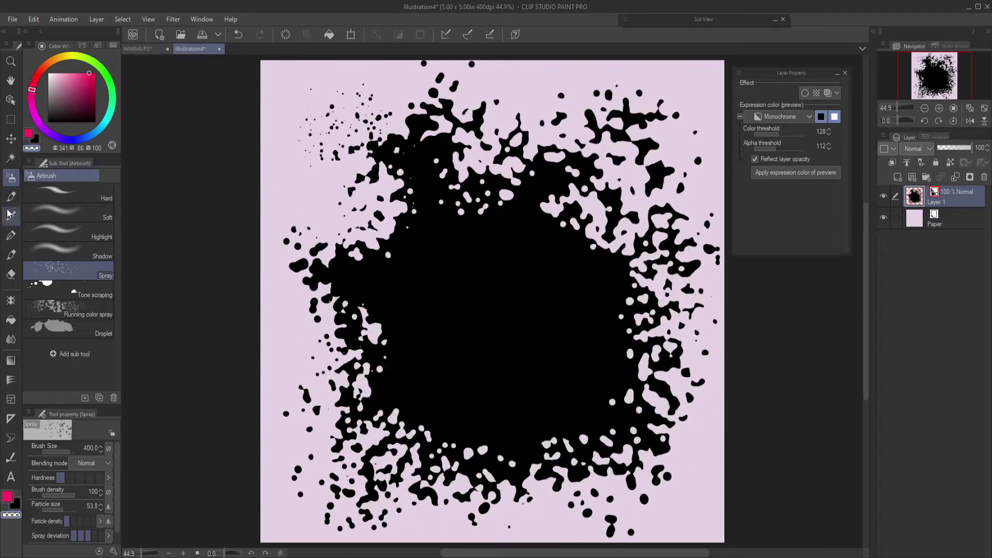
left_click(68, 211)
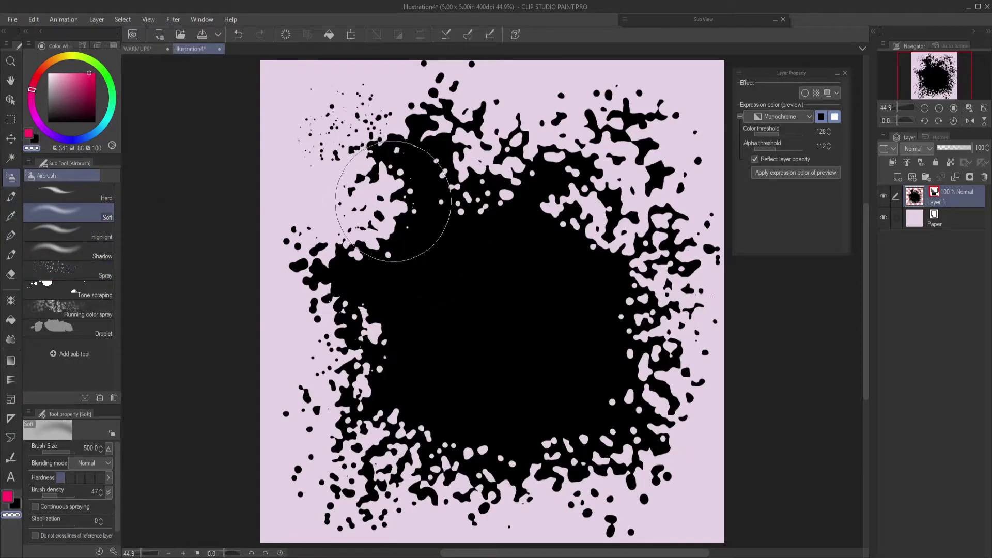
mouse_move(380, 117)
left_mouse_down()
mouse_move(398, 157)
mouse_move(429, 123)
mouse_move(470, 158)
mouse_move(388, 140)
left_mouse_up()
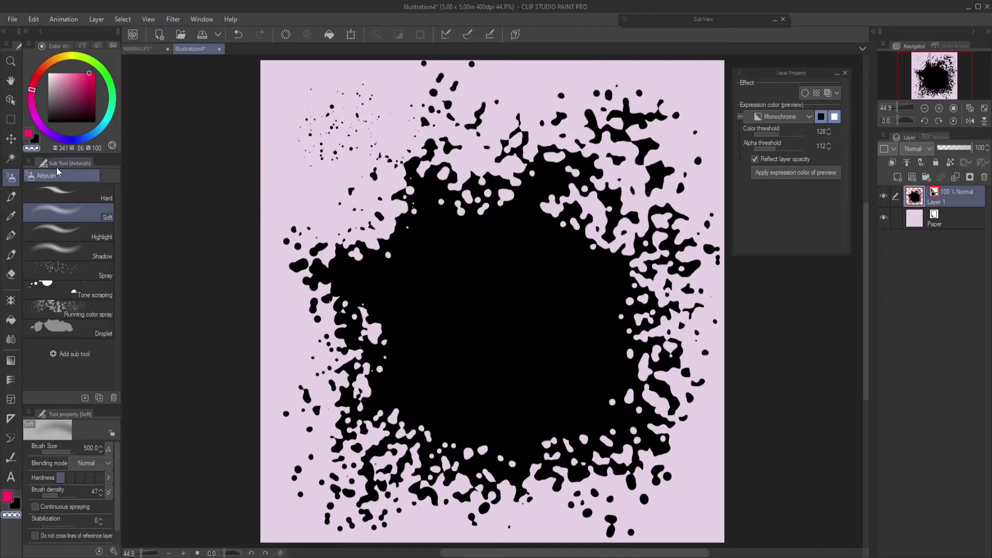
mouse_move(476, 171)
left_mouse_down()
mouse_move(452, 248)
mouse_move(405, 189)
mouse_move(365, 178)
mouse_move(385, 141)
mouse_move(414, 178)
mouse_move(471, 178)
mouse_move(457, 100)
mouse_move(550, 303)
left_mouse_up()
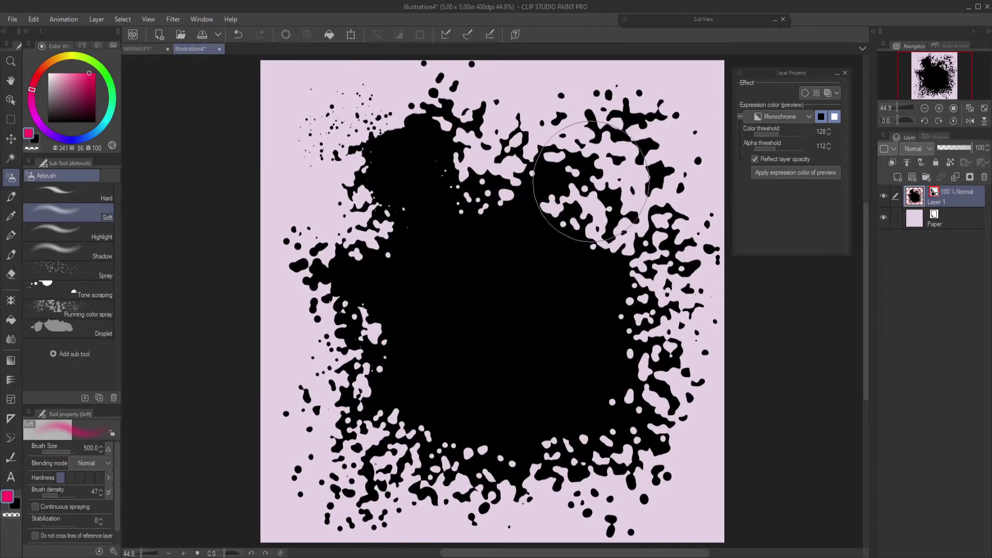
- Turn on the layer color effect for Layer 1 and set the layer color to orange
left_click(827, 92)
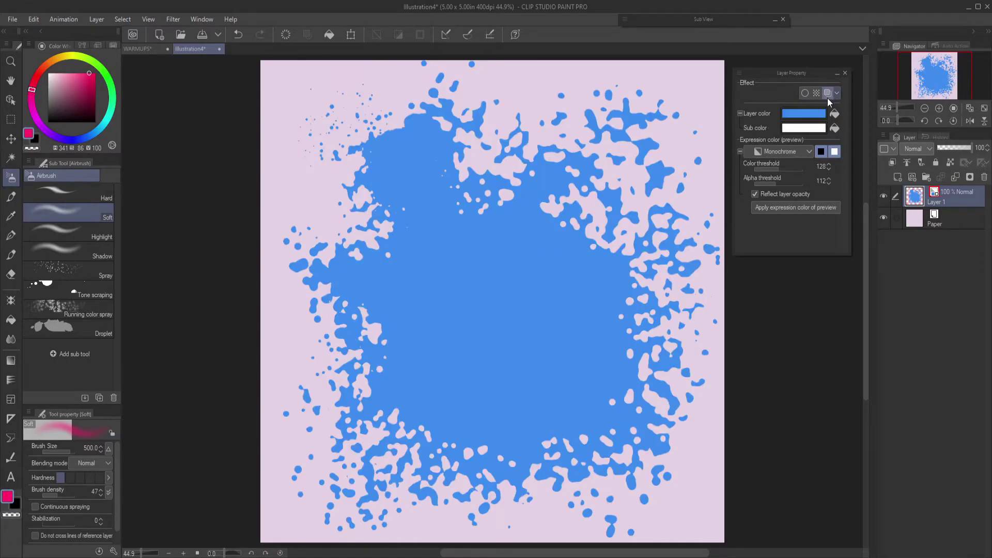
left_click(805, 114)
mouse_move(853, 231)
left_mouse_down()
mouse_move(853, 220)
mouse_move(858, 308)
left_mouse_up()
left_click(817, 219)
left_click_drag(818, 219, 817, 190)
left_click(963, 161)
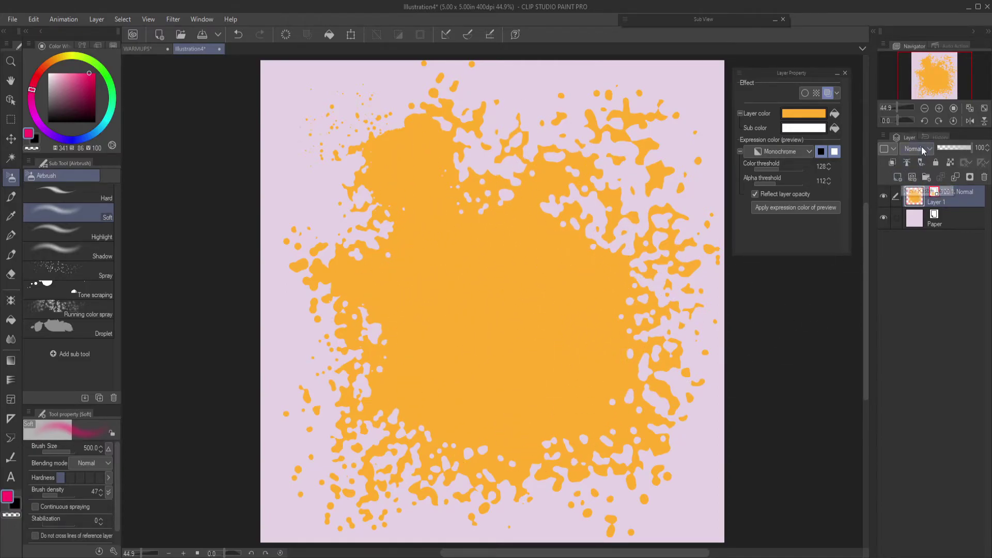
- Add a new layer above Layer 1 and clip it to the layer below
left_click(899, 179)
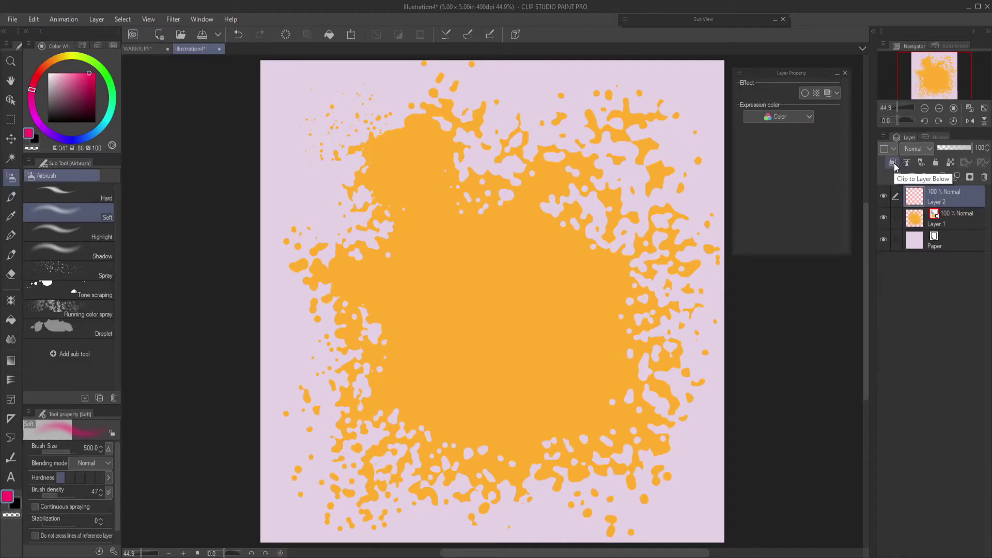
left_click(893, 162)
left_click(893, 166)
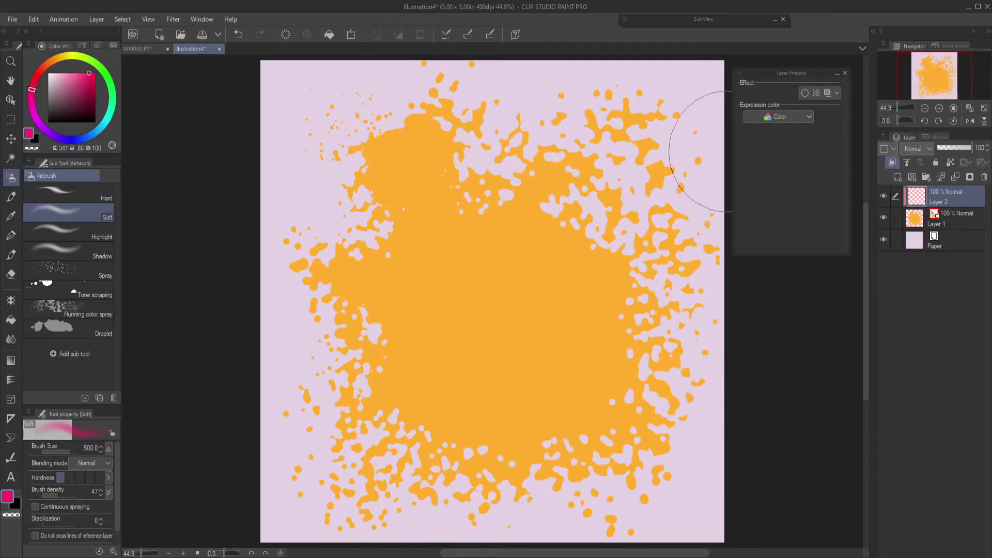
- Paint a soft coral pink (H 357, S 53, V 100) over the splatter's upper part at brush size 1200, toggling Layer 2's visibility to compare
left_click_drag(39, 96, 36, 78)
left_click_drag(70, 92, 73, 73)
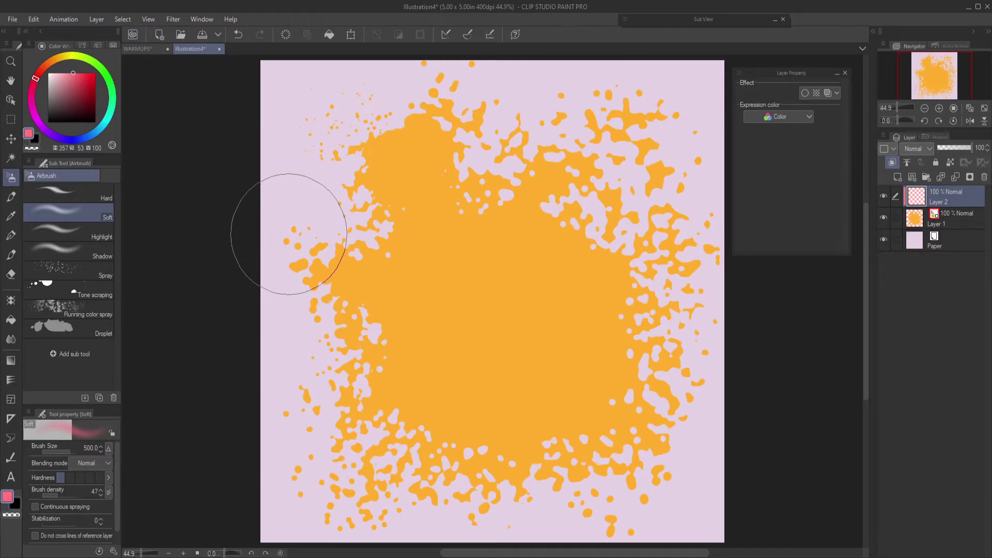
key("bracketright")
key("bracketright")
key("bracketright")
key("bracketright")
key("bracketright")
mouse_move(467, 177)
left_mouse_down()
mouse_move(424, 173)
mouse_move(381, 190)
mouse_move(438, 195)
mouse_move(552, 175)
mouse_move(460, 181)
mouse_move(439, 196)
mouse_move(421, 244)
mouse_move(402, 246)
mouse_move(399, 270)
mouse_move(520, 215)
mouse_move(626, 201)
mouse_move(629, 184)
mouse_move(671, 206)
mouse_move(672, 197)
mouse_move(565, 206)
mouse_move(500, 175)
mouse_move(415, 167)
mouse_move(386, 209)
mouse_move(380, 254)
mouse_move(333, 255)
mouse_move(428, 193)
mouse_move(677, 184)
mouse_move(715, 201)
mouse_move(681, 231)
mouse_move(687, 242)
mouse_move(652, 221)
mouse_move(594, 219)
mouse_move(468, 176)
left_mouse_up()
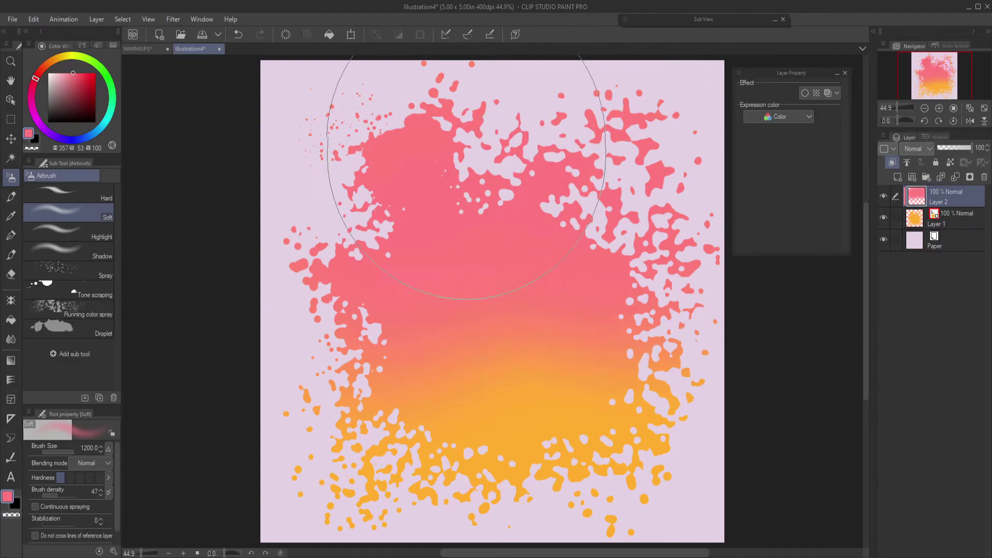
left_click(884, 198)
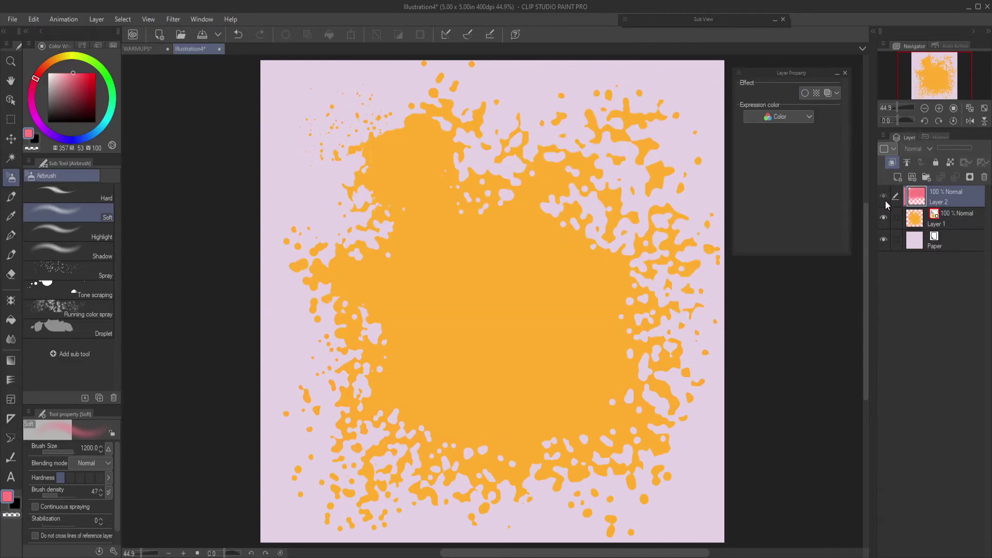
left_click(885, 199)
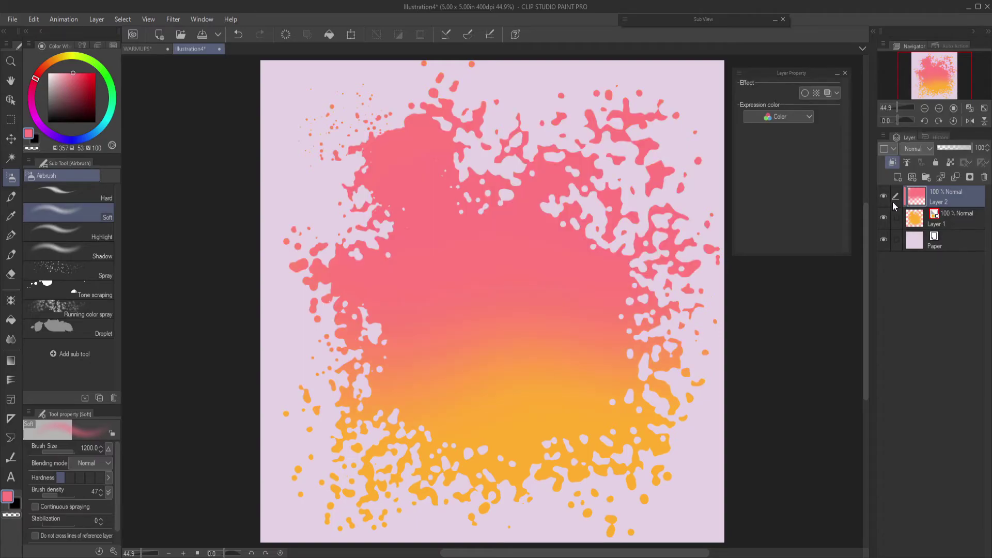
- Set Layer 1's alpha threshold to 120
left_click(953, 219)
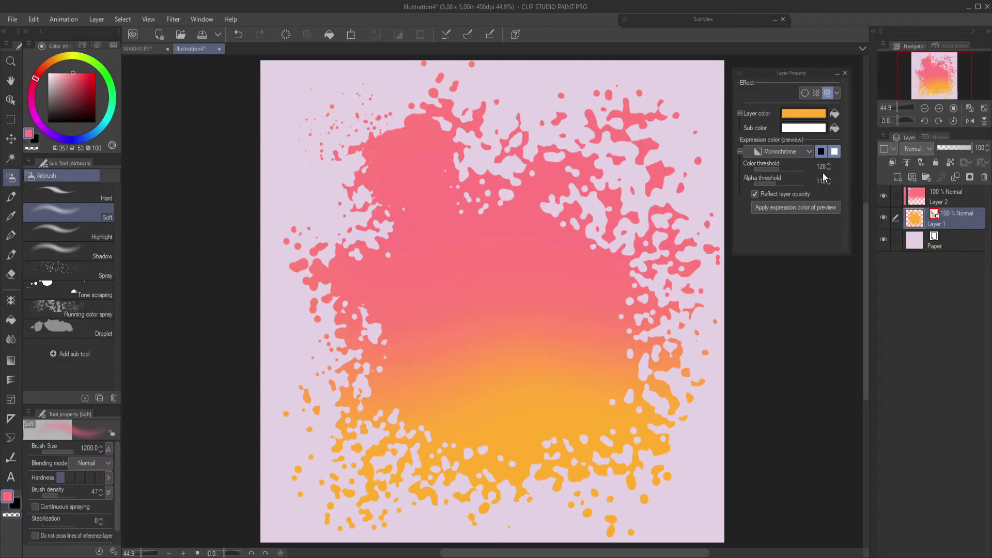
left_click(773, 184)
mouse_move(773, 184)
left_mouse_down()
mouse_move(766, 184)
mouse_move(777, 182)
left_mouse_up()
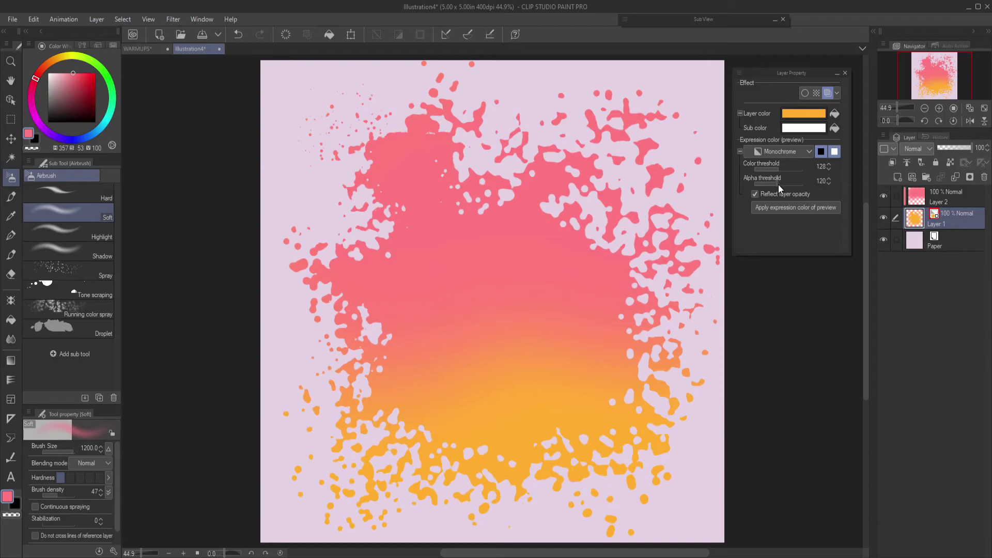